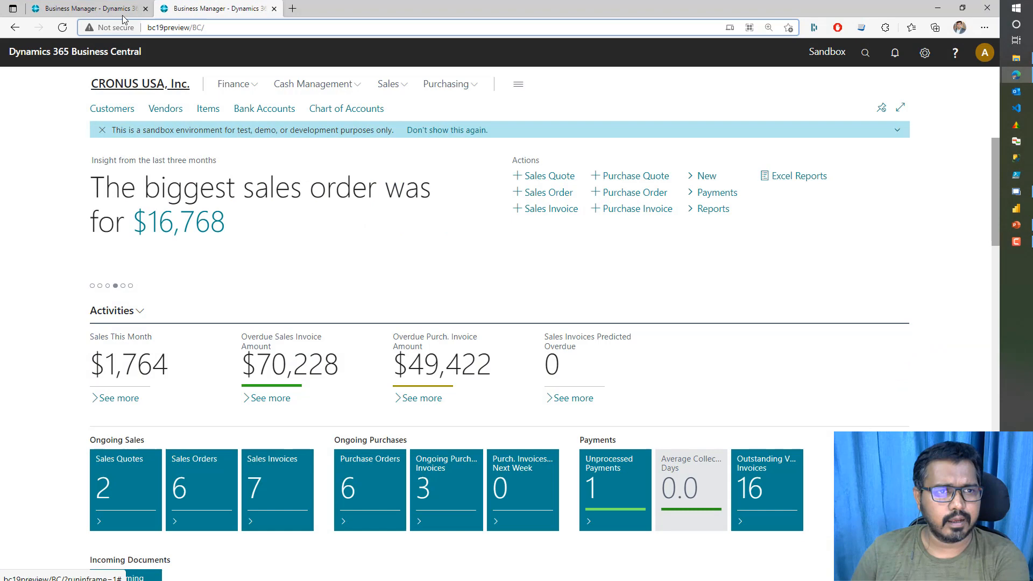
In the bc184ussandbox environment, open item 1002 from the items list and check its type.
left_click(86, 7)
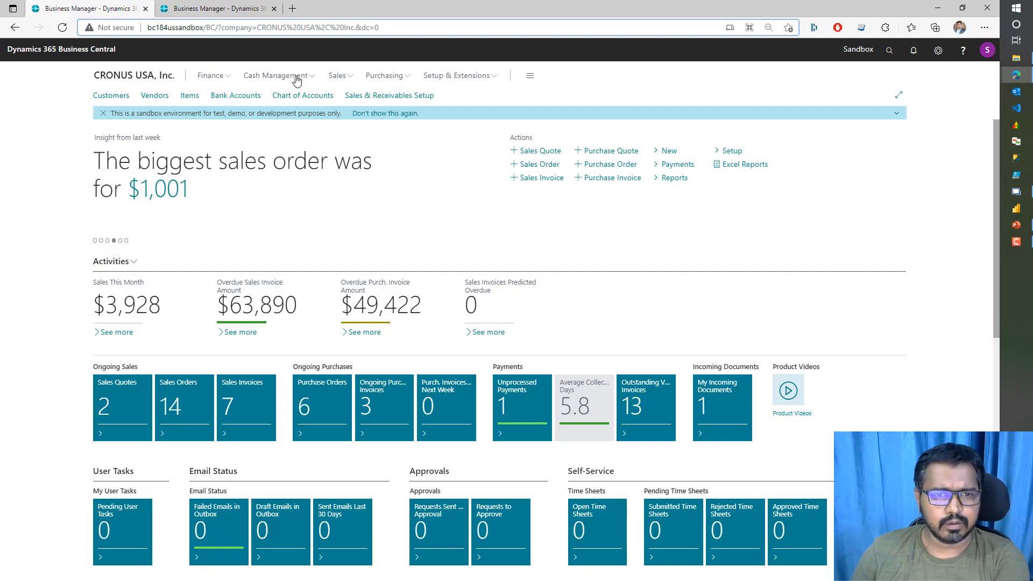
left_click(349, 79)
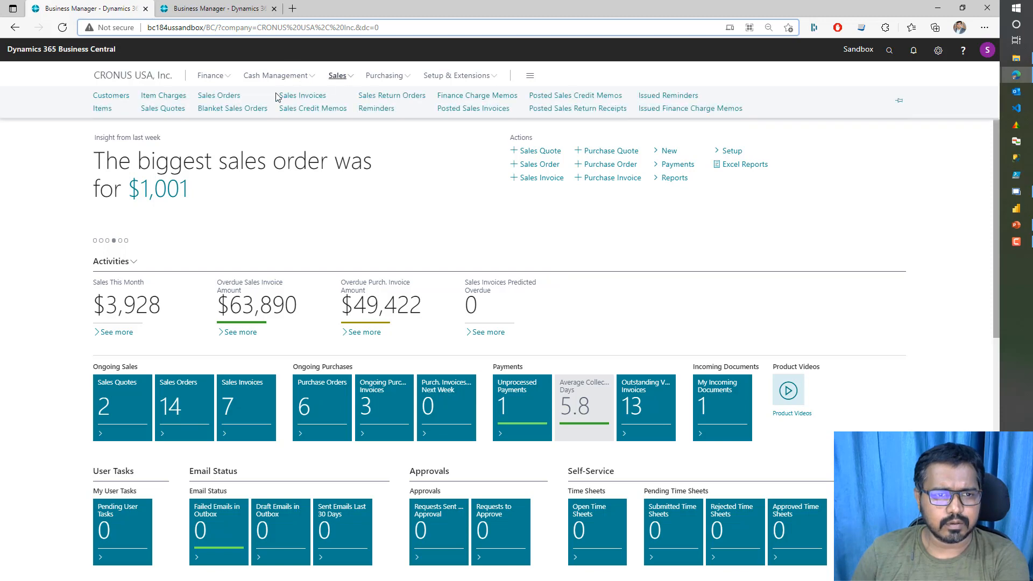
left_click(102, 109)
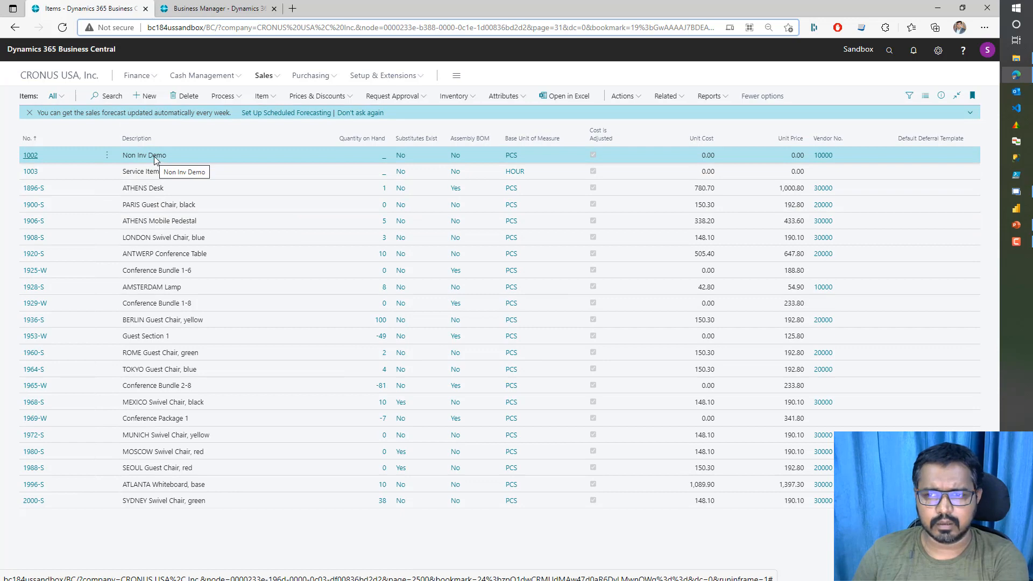
left_click(30, 156)
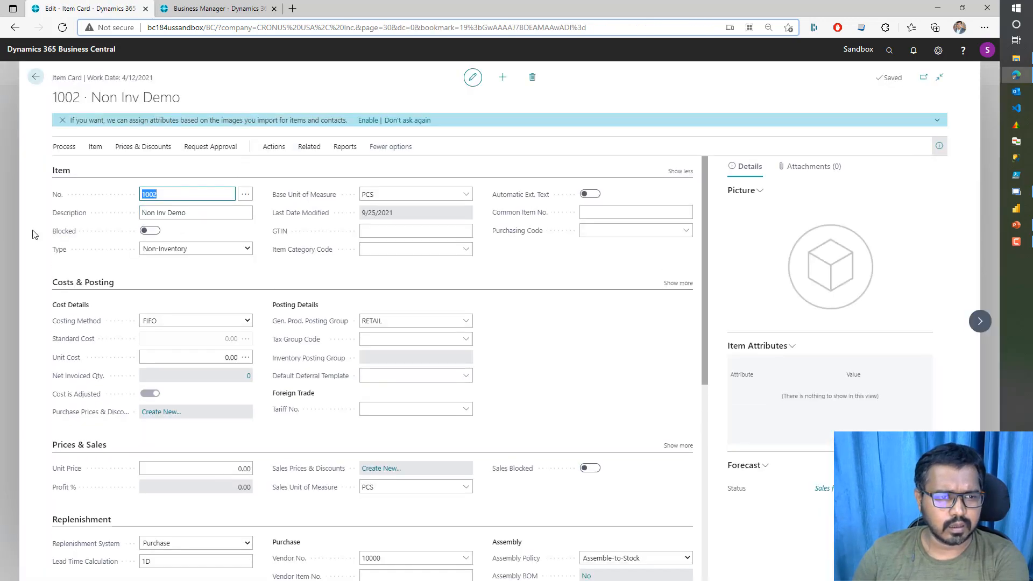
left_click(205, 252)
left_click(203, 254)
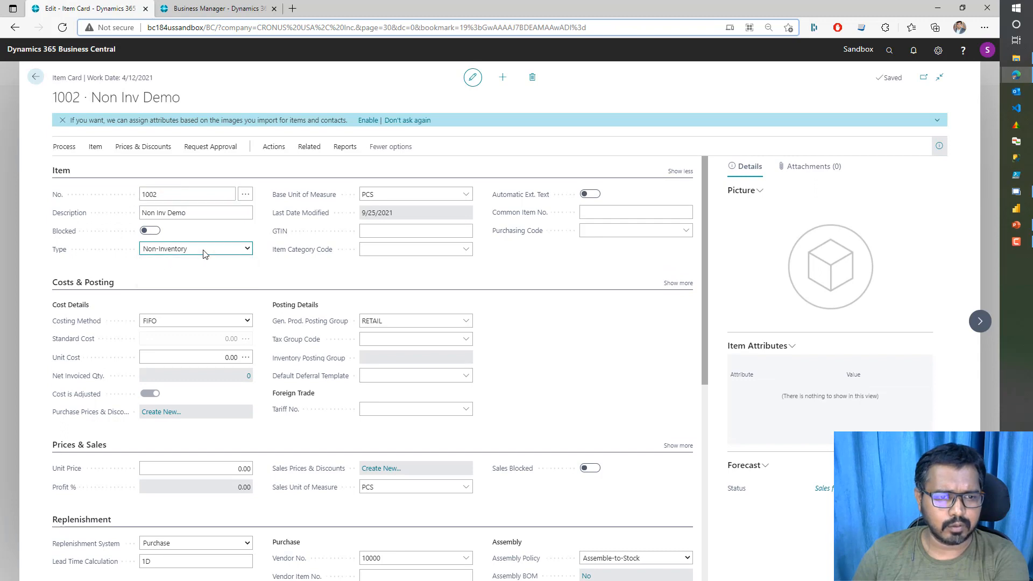
Check the type on the card of item 1003 and return to the items list.
left_click(979, 321)
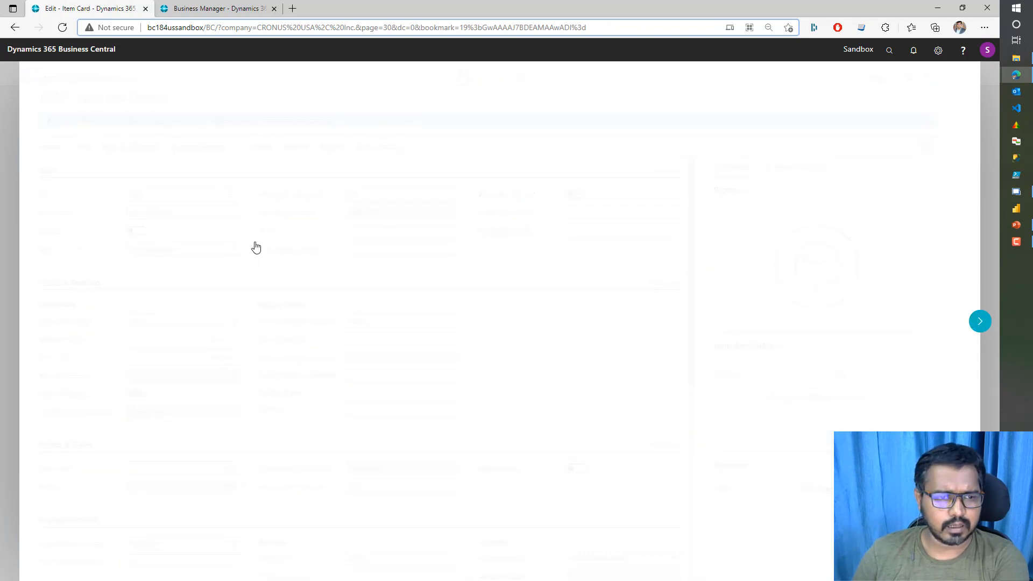
left_click(163, 252)
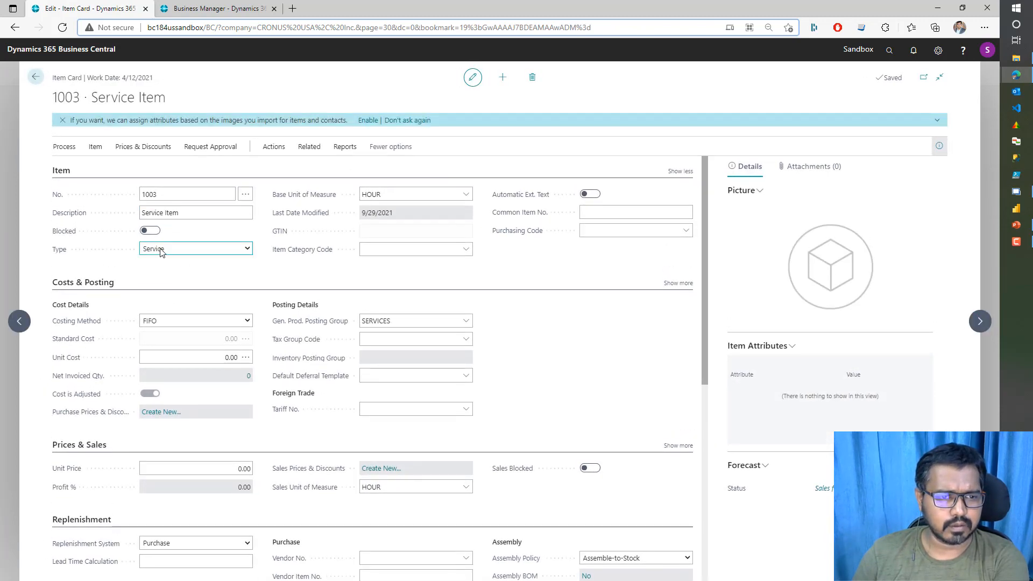
left_click(166, 249)
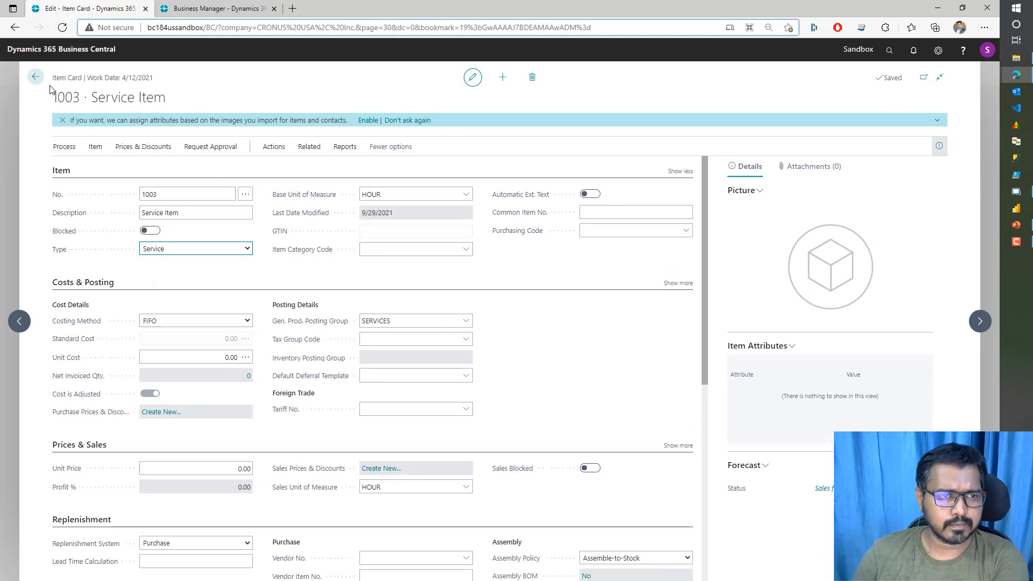
left_click(35, 77)
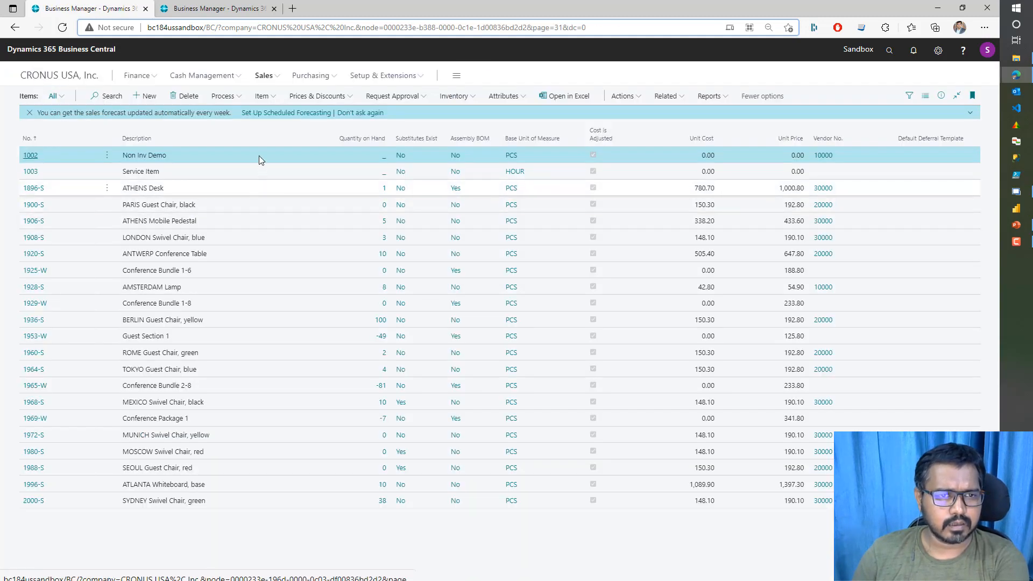
Create a new sales order for customer 10000, Adatum Corporation.
left_click(263, 75)
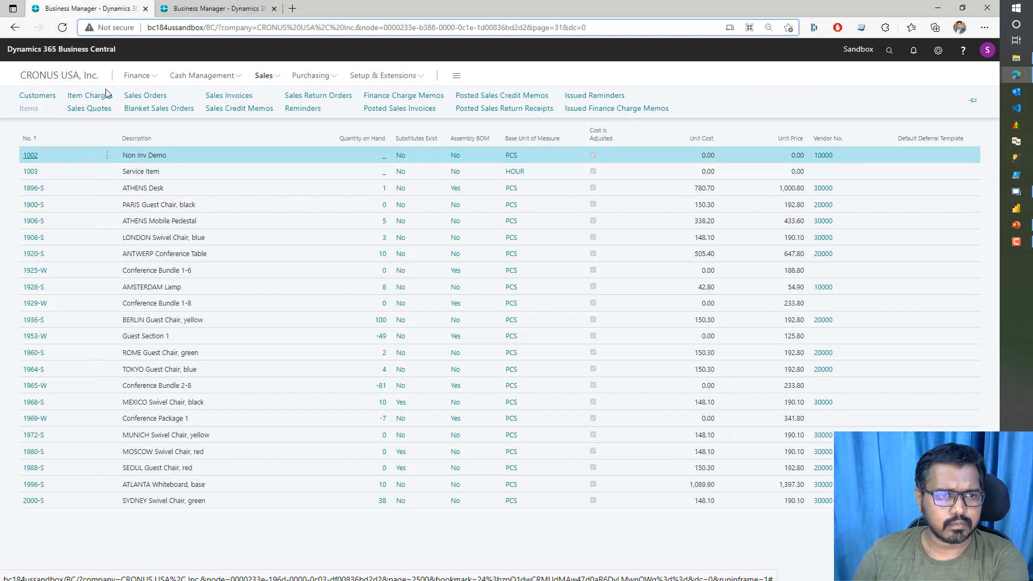
left_click(153, 97)
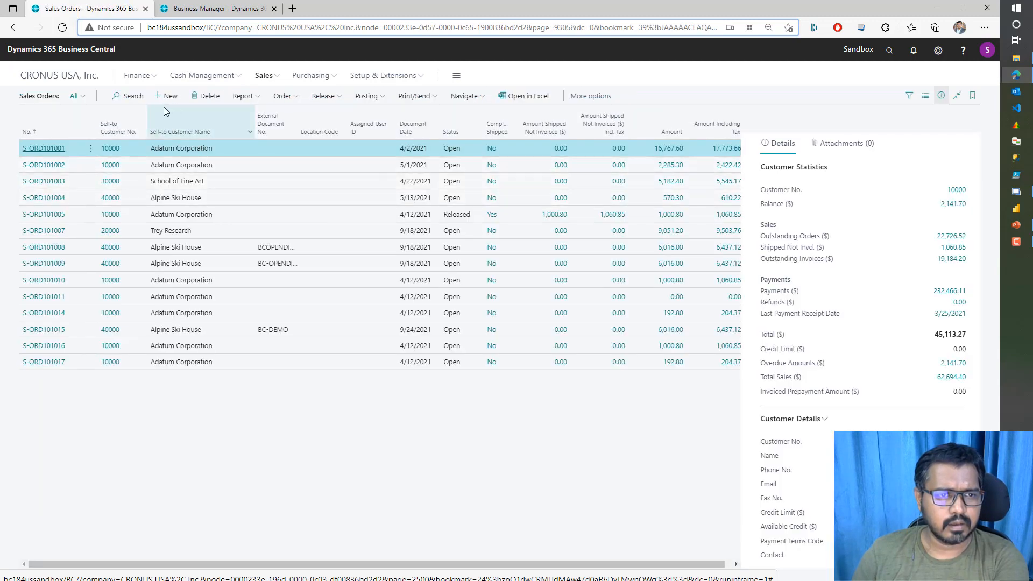
left_click(167, 96)
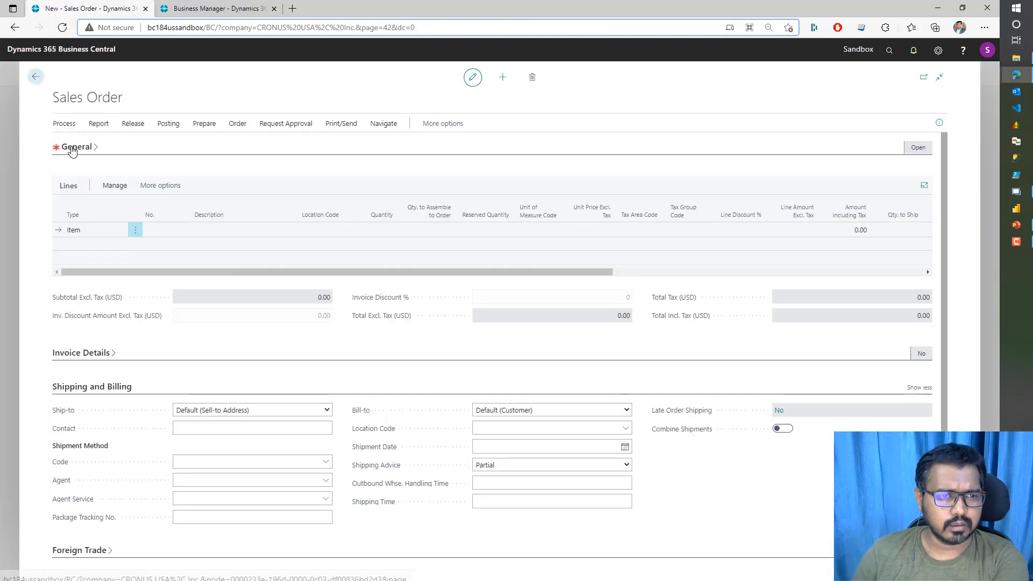
left_click(72, 150)
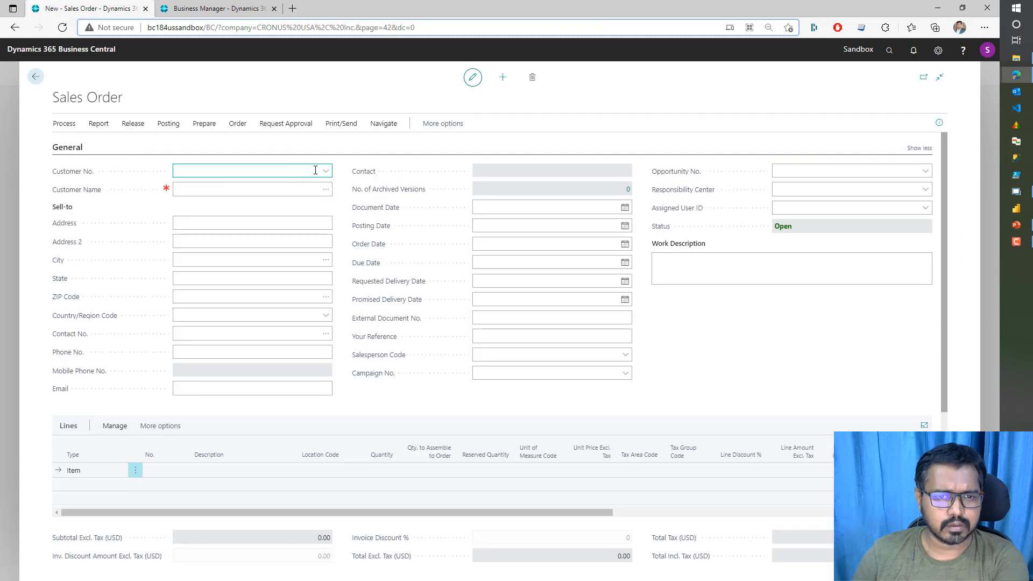
left_click(316, 171)
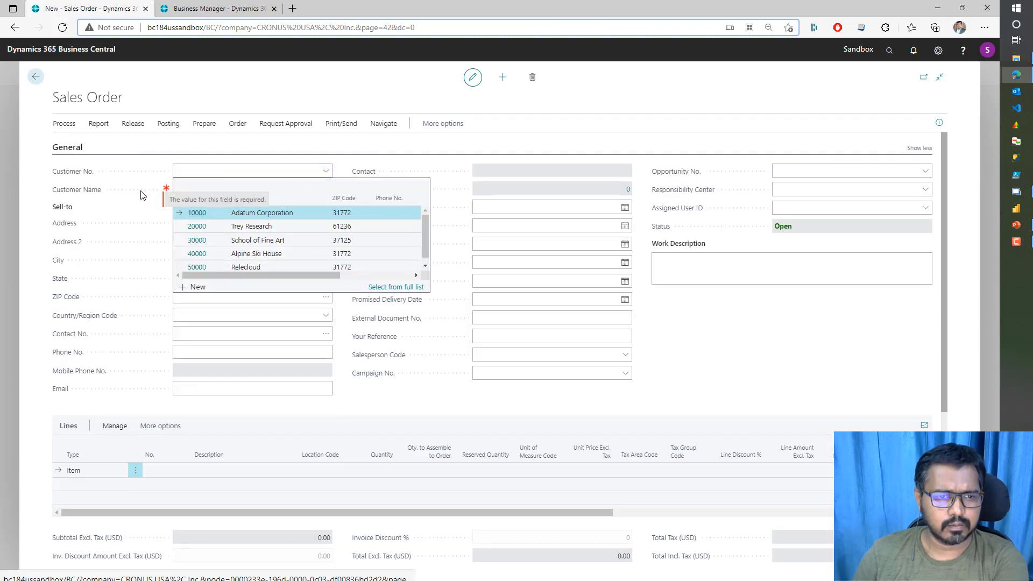
key("Return")
left_click(68, 148)
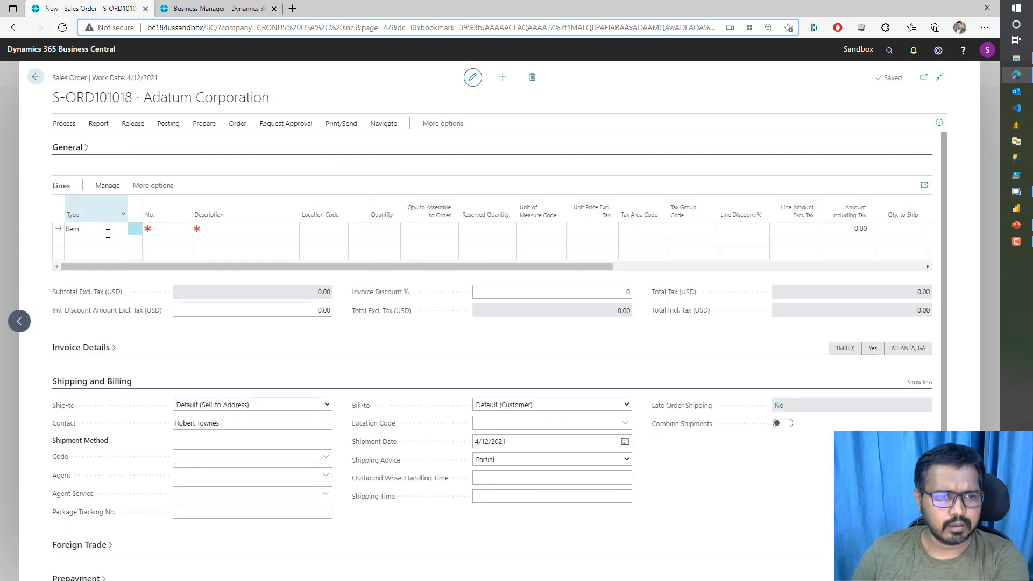
Add item lines for 1002, 1003 and 1896-S to the order, and set location code EAST on the 1896-S line.
left_click(167, 228)
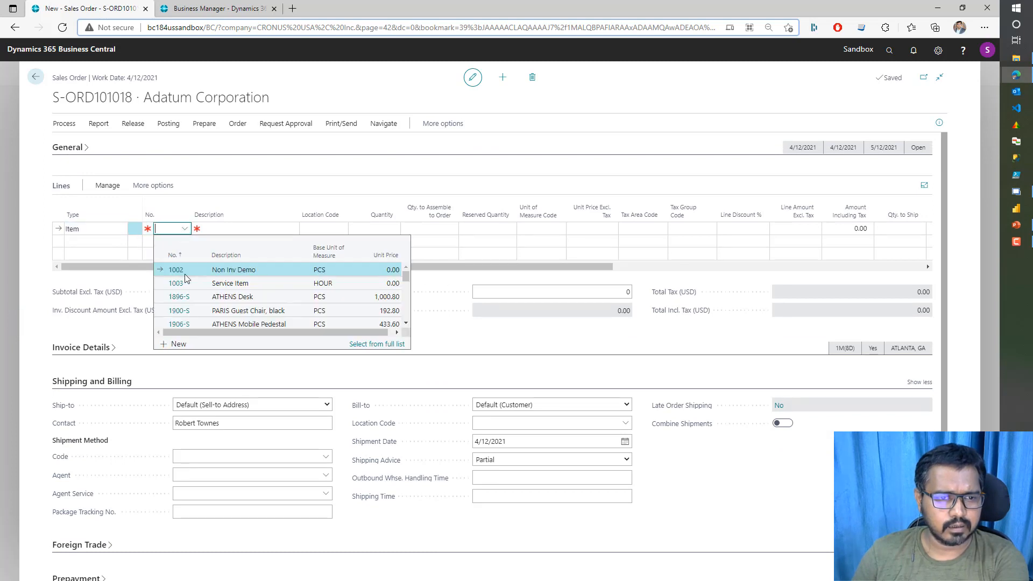
left_click(241, 267)
left_click(177, 247)
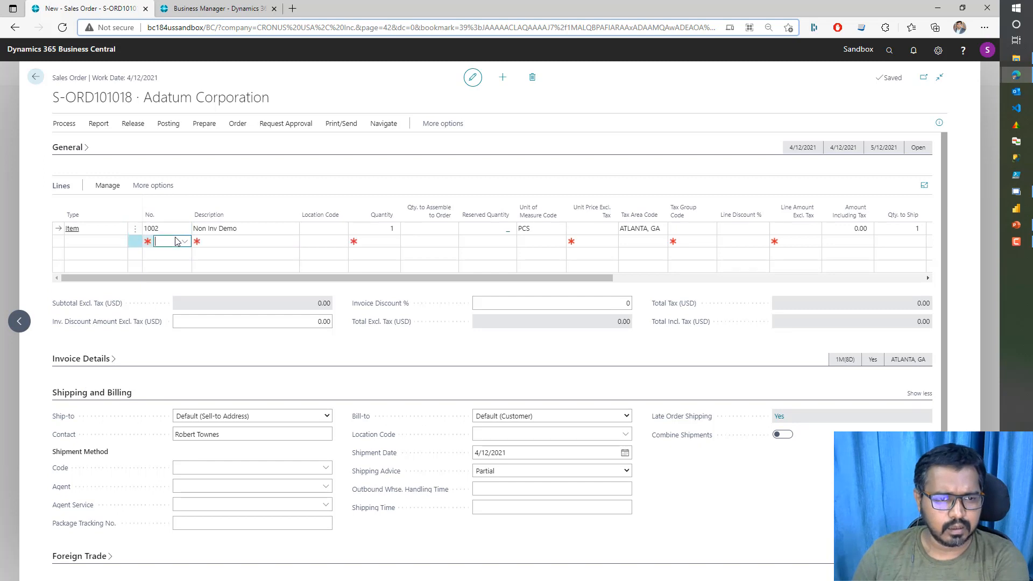
left_click(176, 295)
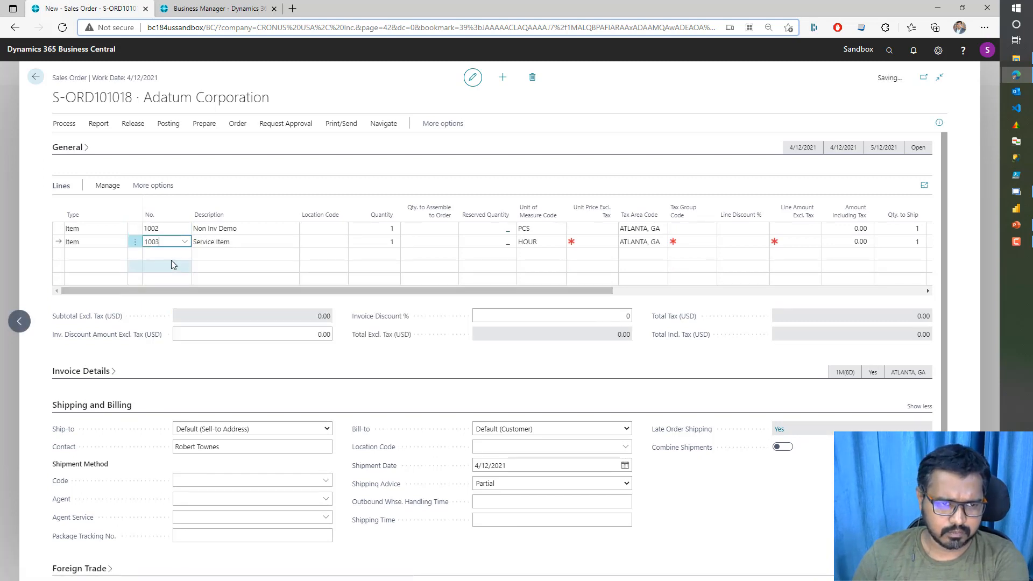
left_click(167, 256)
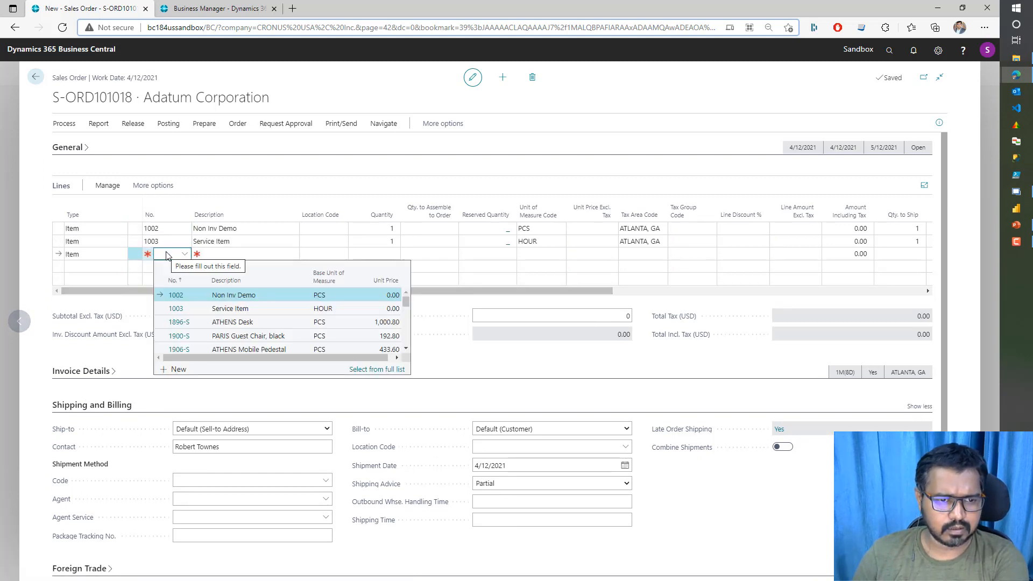
left_click(183, 322)
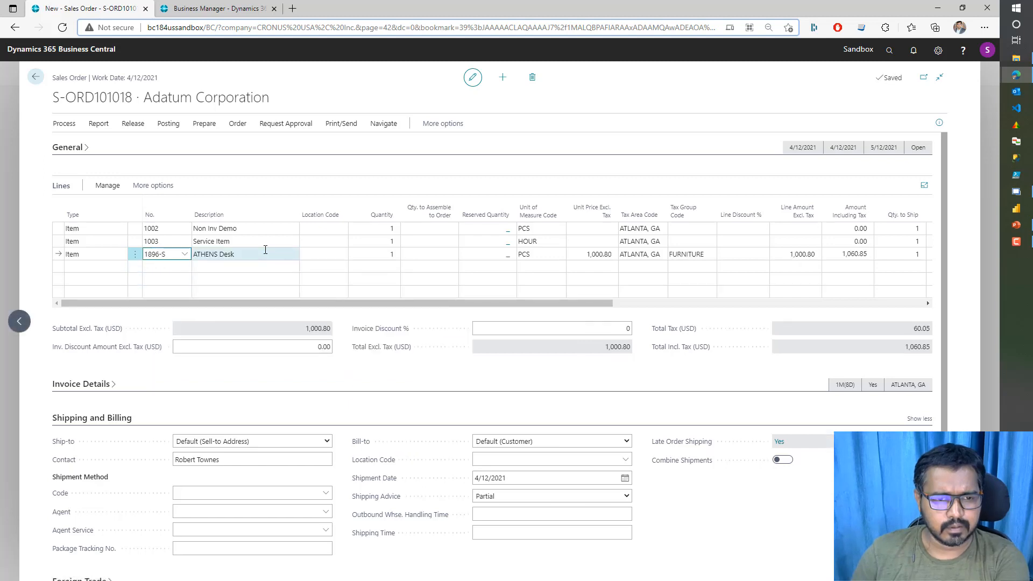
left_click(322, 254)
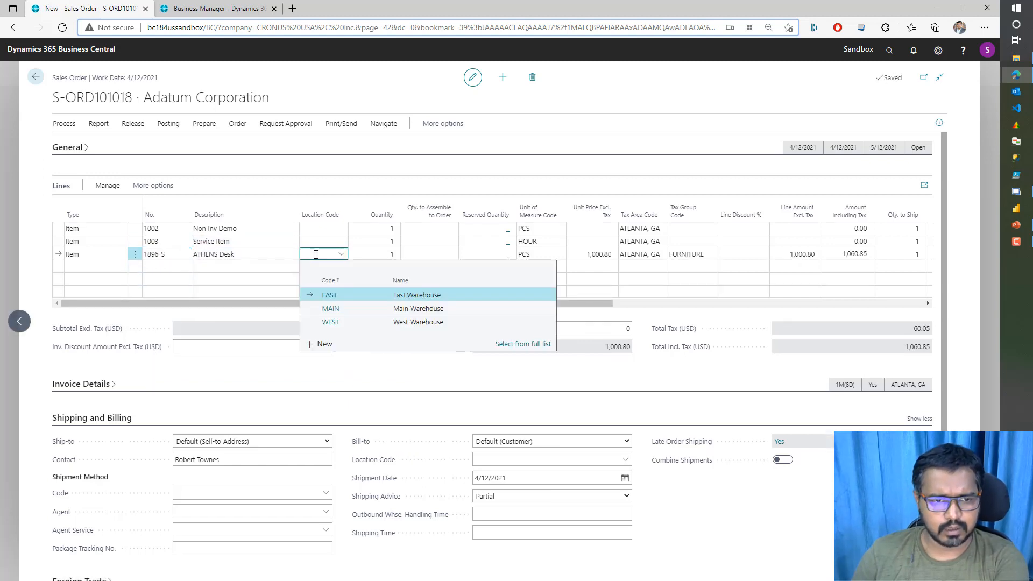
left_click(329, 296)
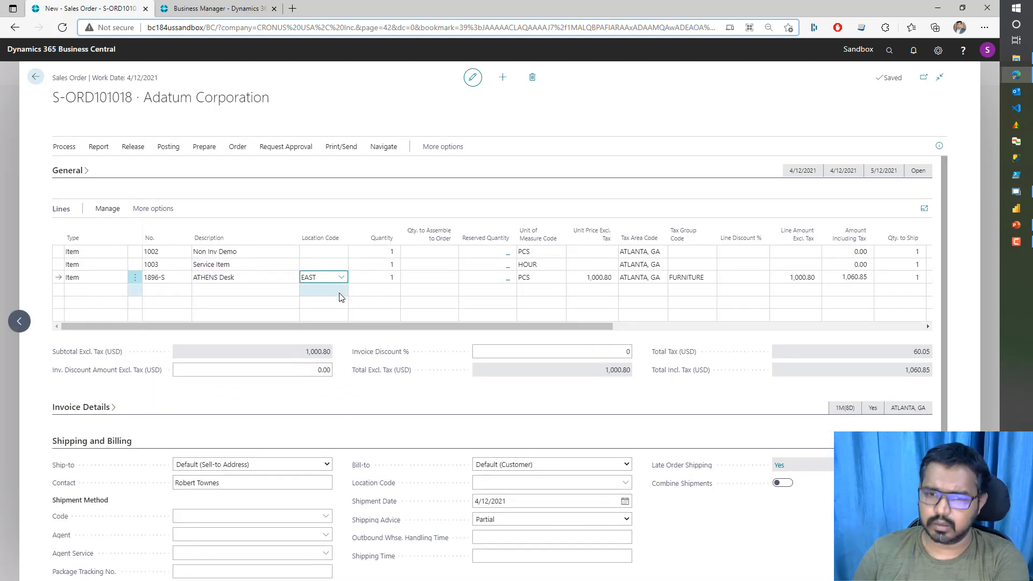
Try to set location code EAST on the line for service item 1003, and discard the change.
left_click(326, 265)
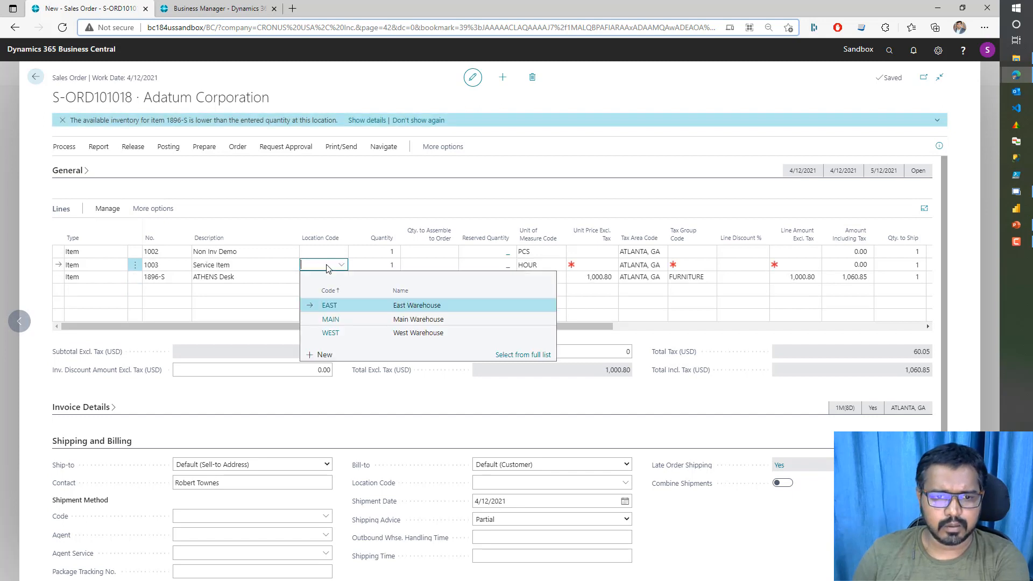
left_click(329, 305)
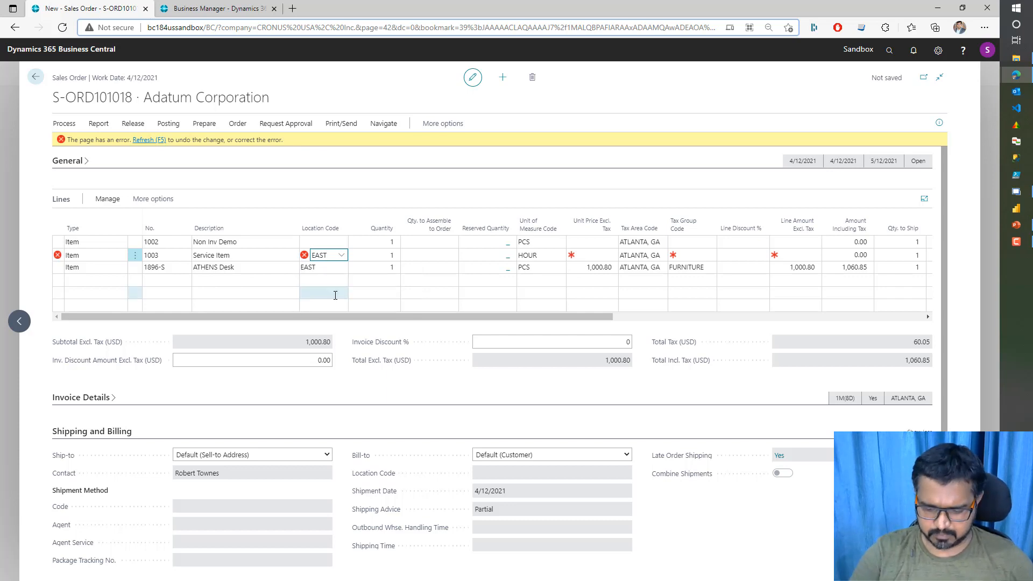
key("ctrl+plus")
key("ctrl+plus")
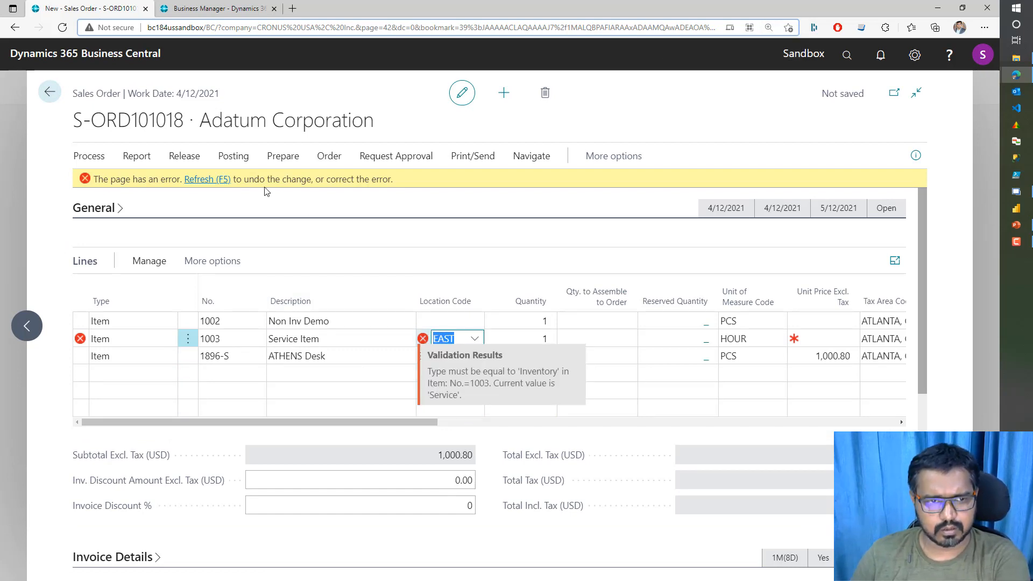
left_click(213, 180)
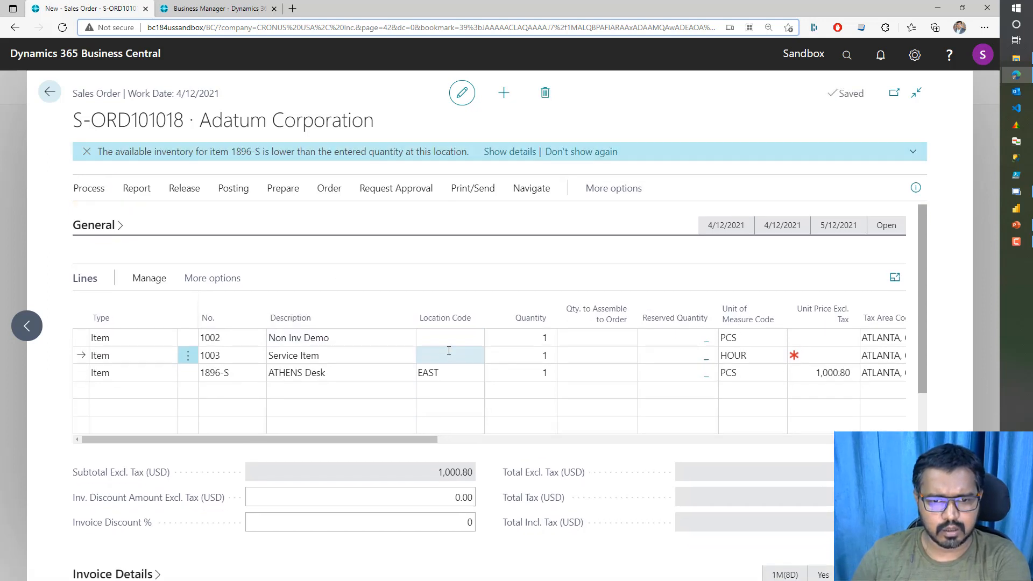
Try to assign location code EAST to the non-inventory item line 1002, and clear the entry again.
left_click(450, 337)
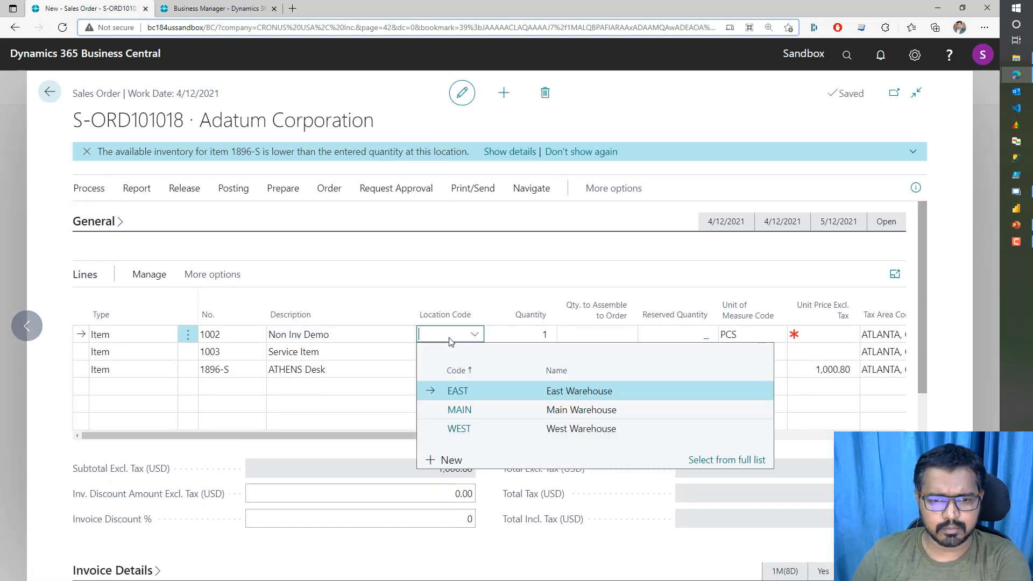
left_click(456, 391)
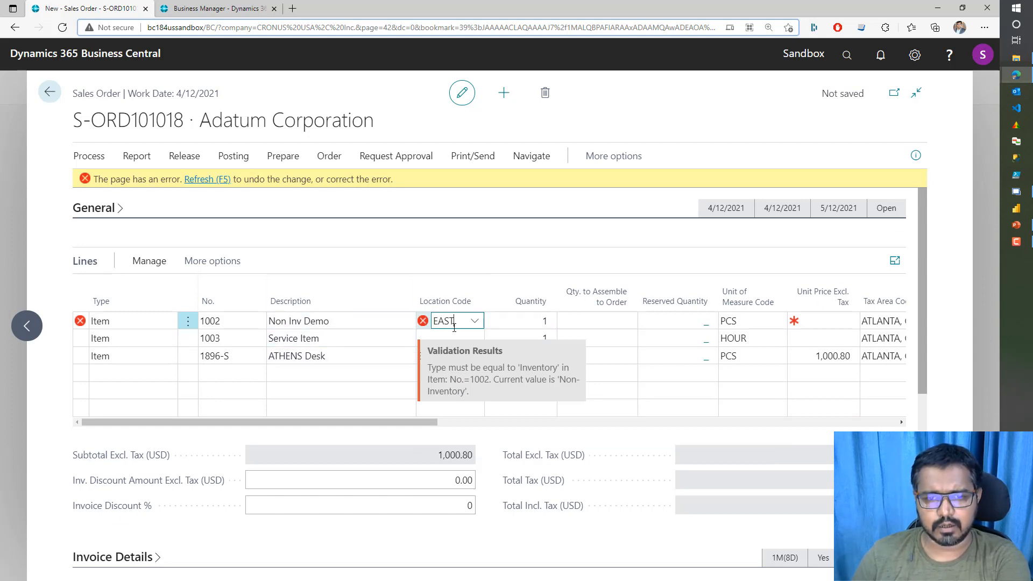
left_click_drag(456, 321, 418, 321)
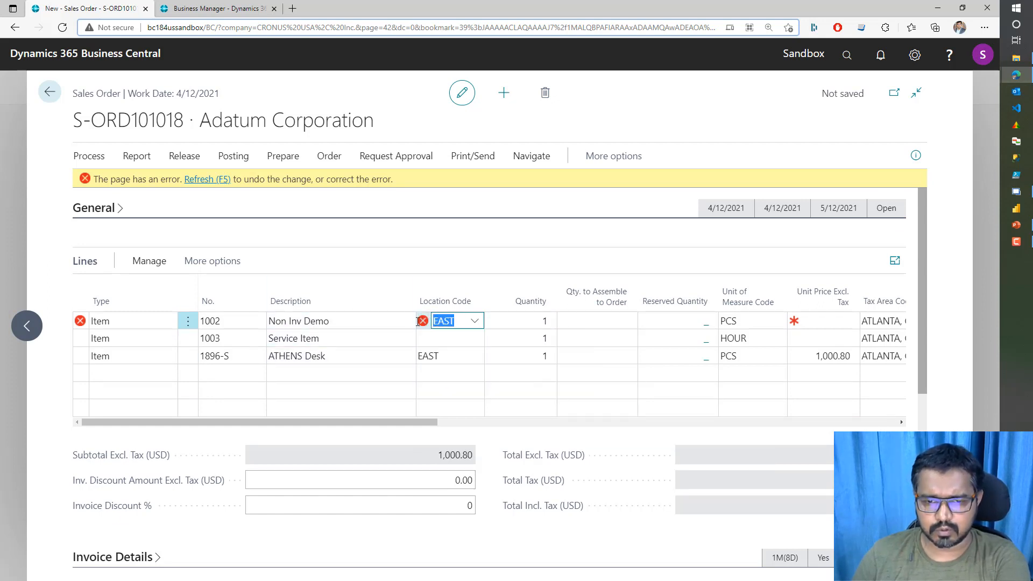
key("BackSpace")
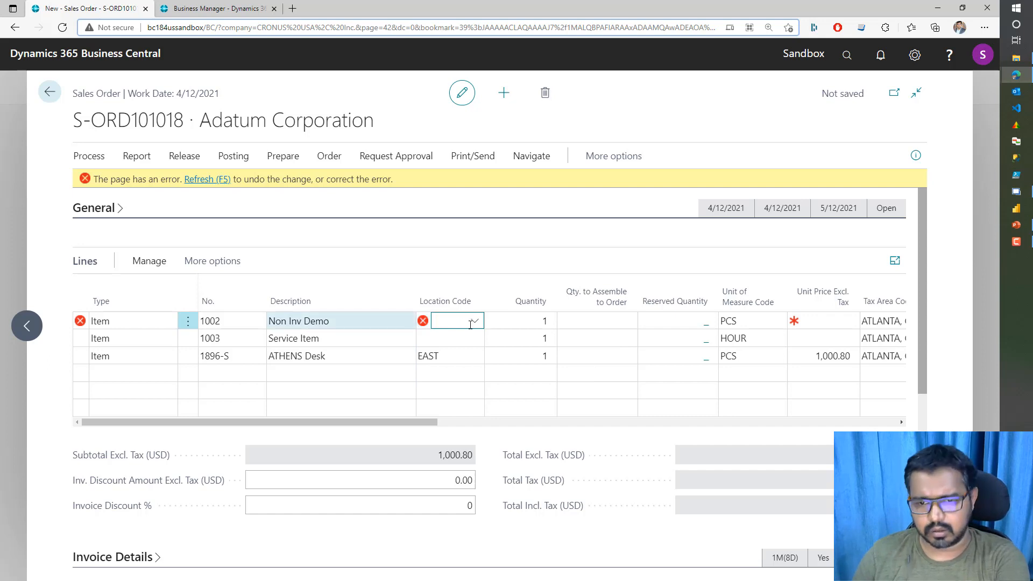
left_click(500, 321)
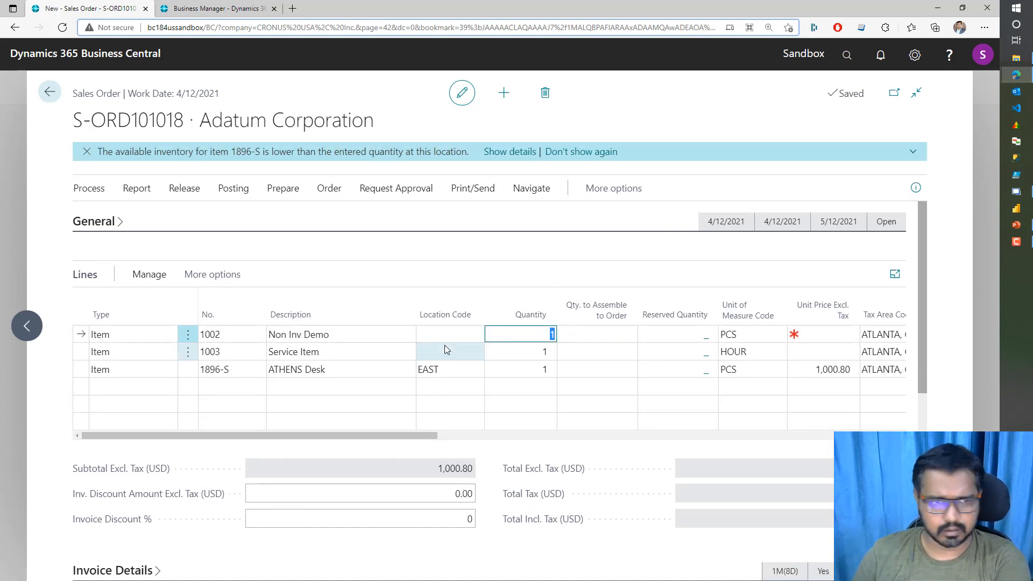
Switch to the bc19preview environment and review the item types in its items list.
key("ctrl+Tab")
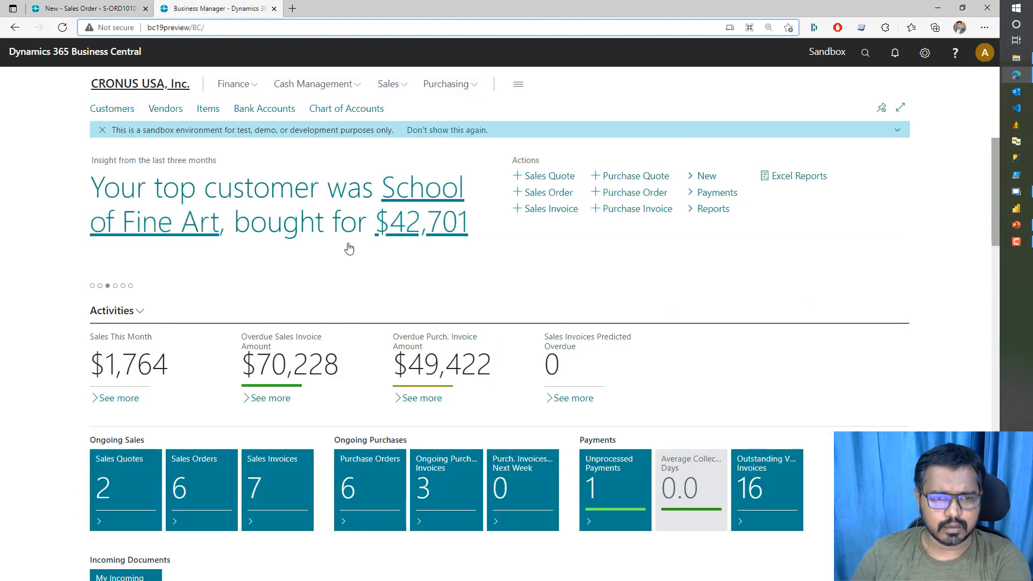
left_click(207, 109)
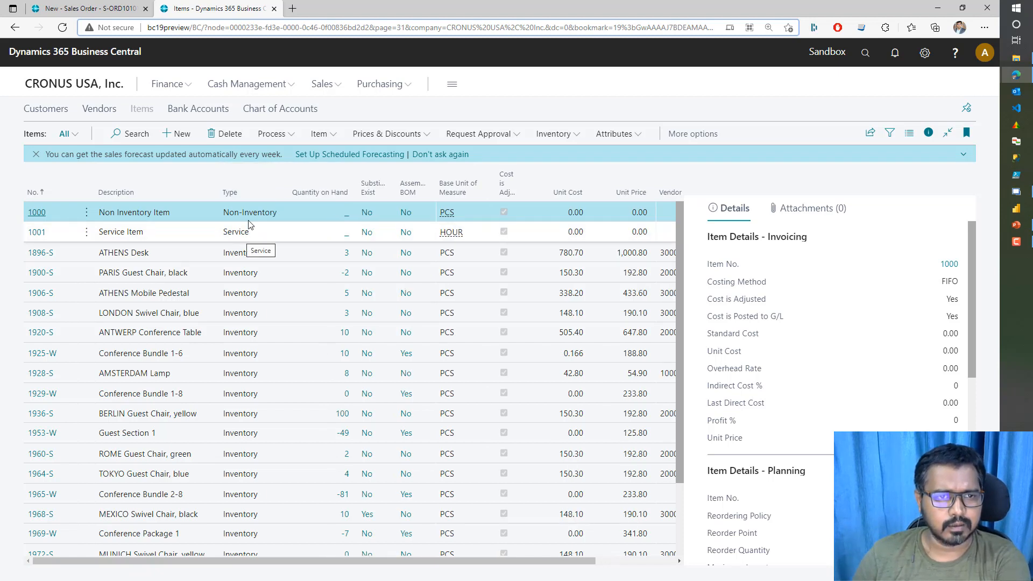
Create a new sales order for customer Adatum Corporation from the sales orders list.
left_click(326, 85)
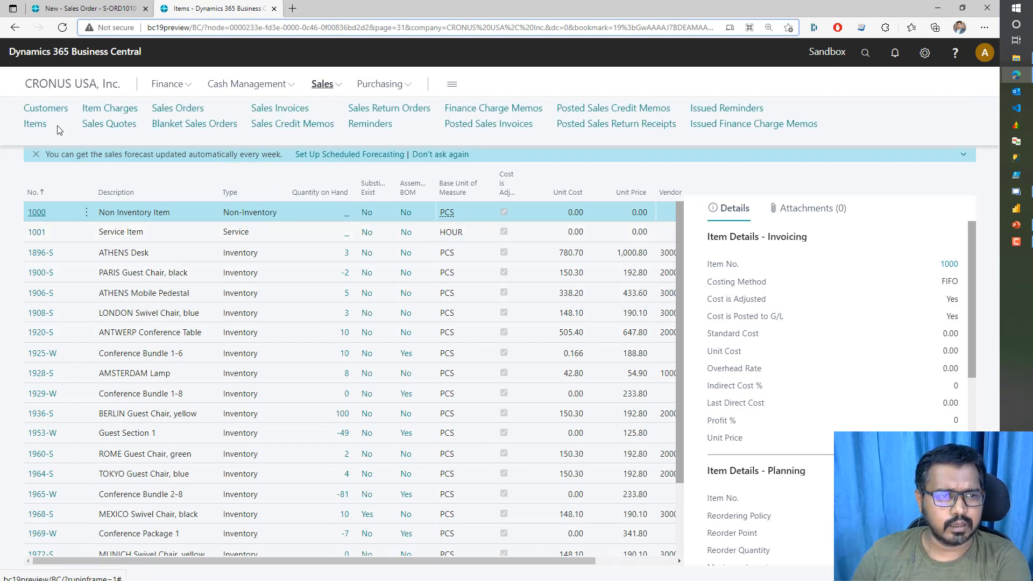
left_click(178, 109)
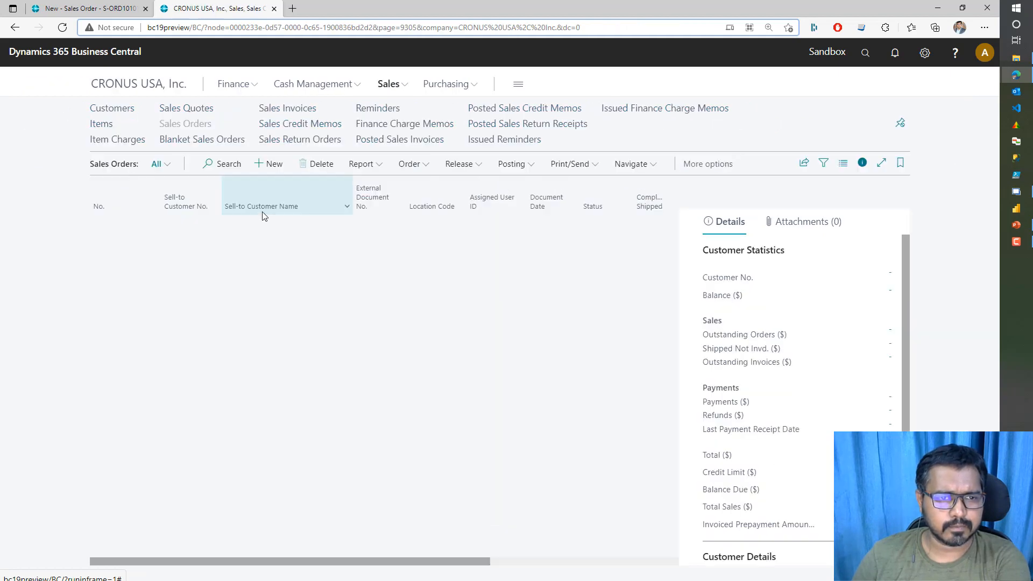
left_click(278, 167)
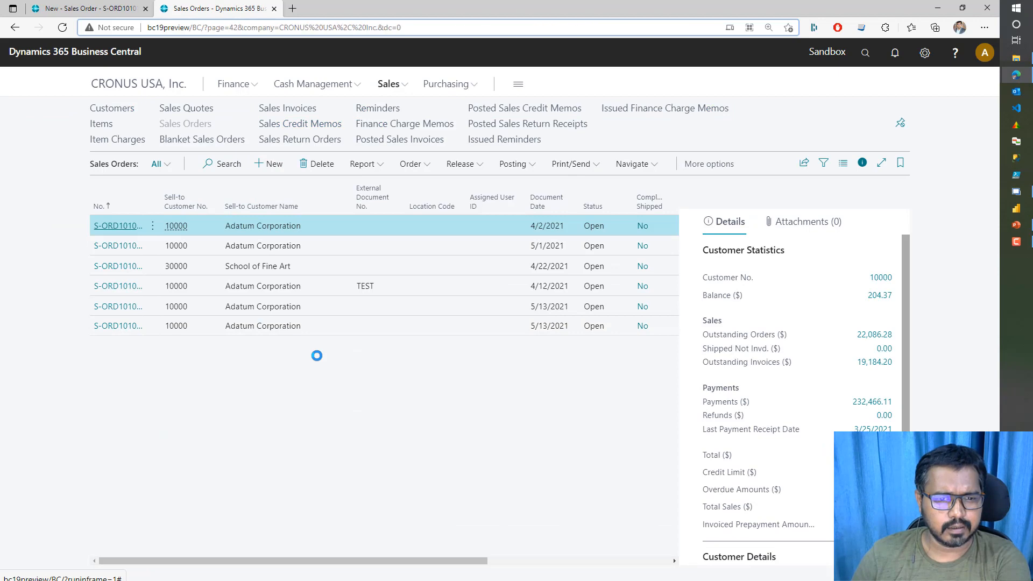
left_click(354, 201)
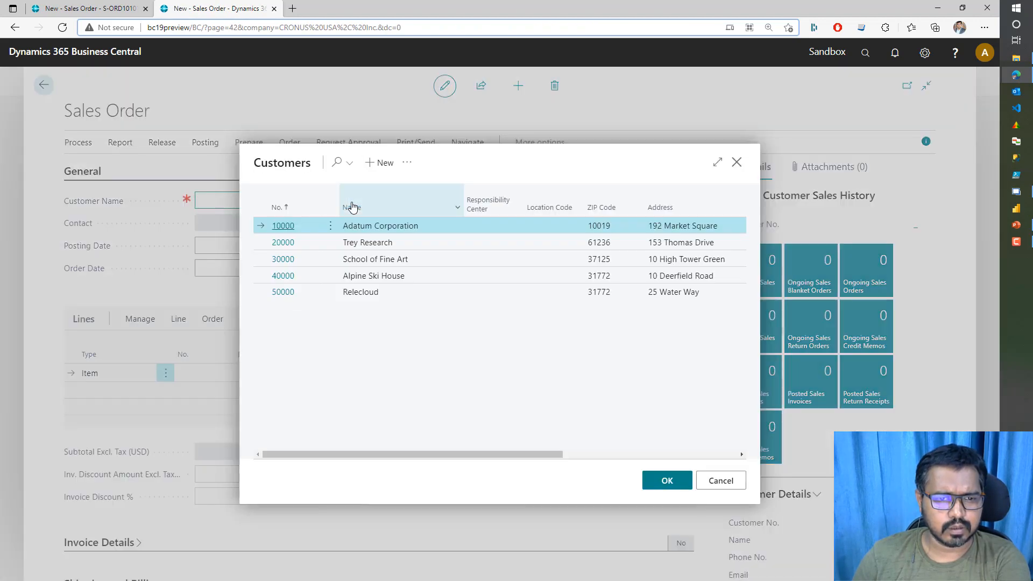
left_click(666, 480)
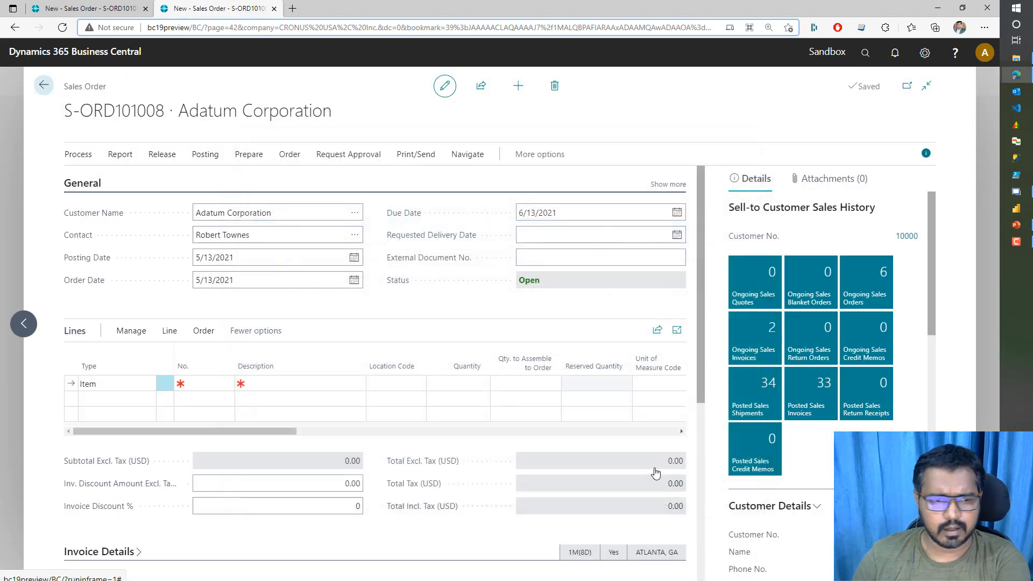
Collapse the order's general details and add item lines for 1000, 1001 and 1896-S.
left_click(82, 199)
left_click(198, 300)
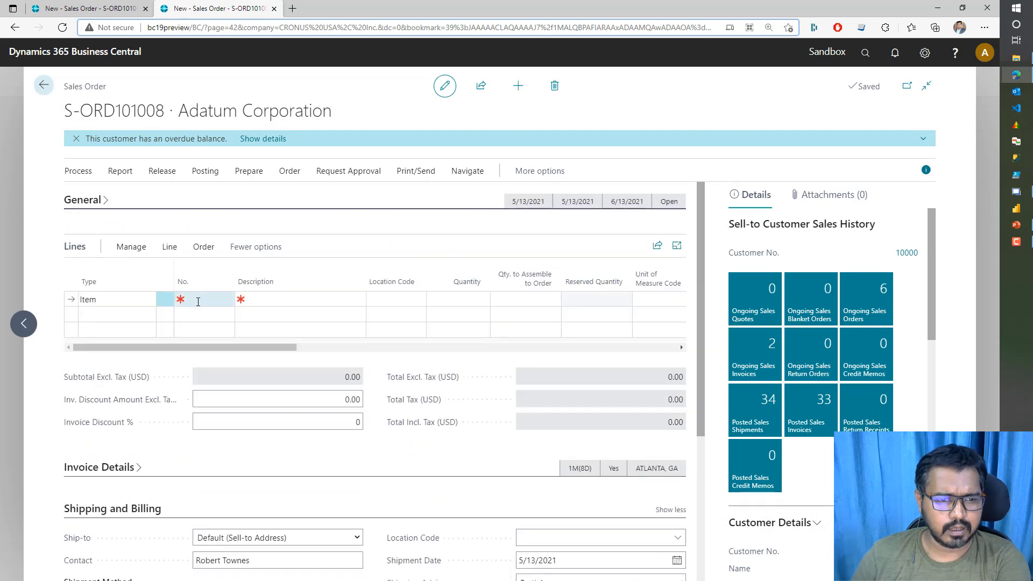
left_click(226, 300)
left_click(218, 349)
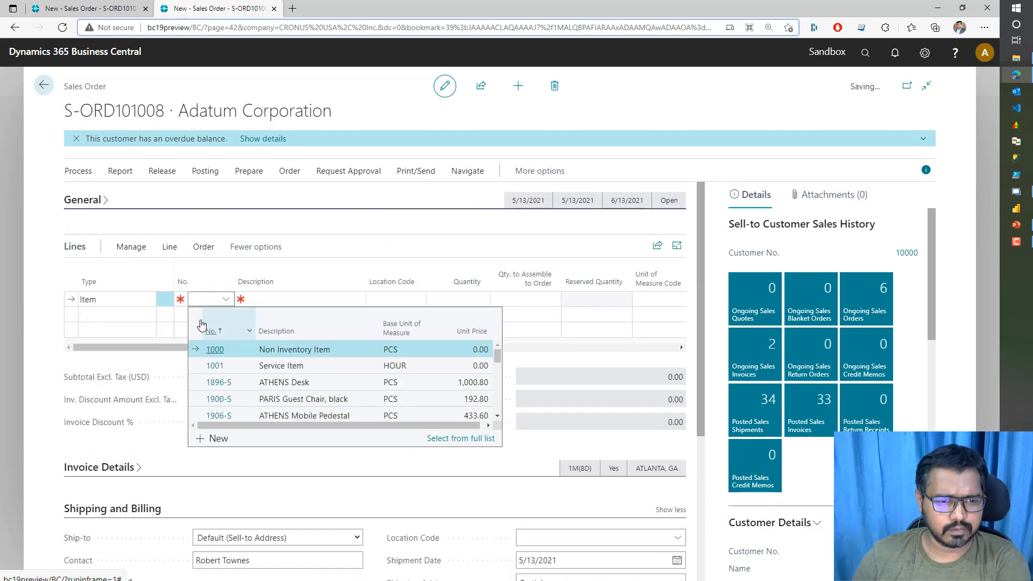
left_click(198, 315)
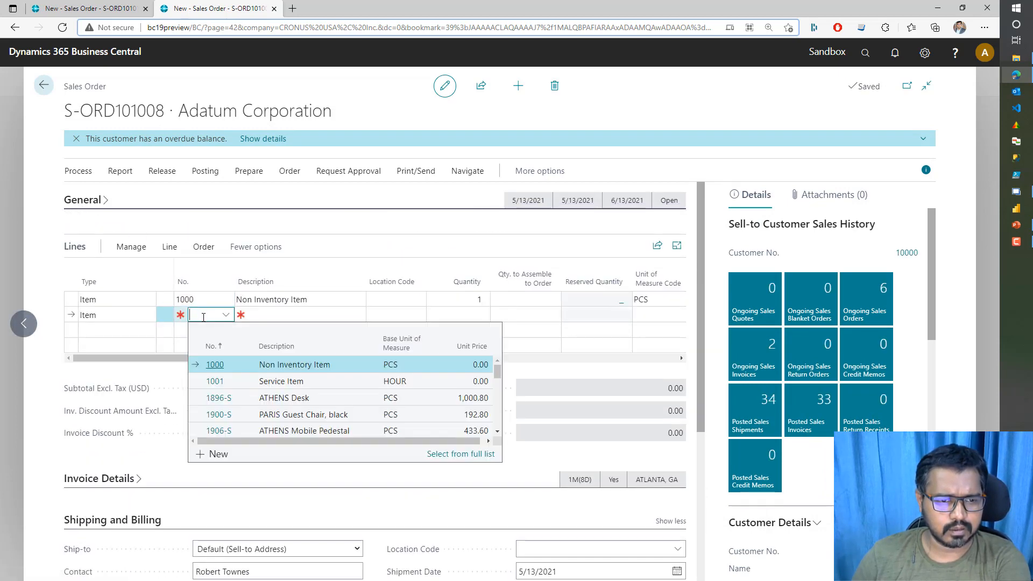
left_click(214, 375)
left_click(202, 330)
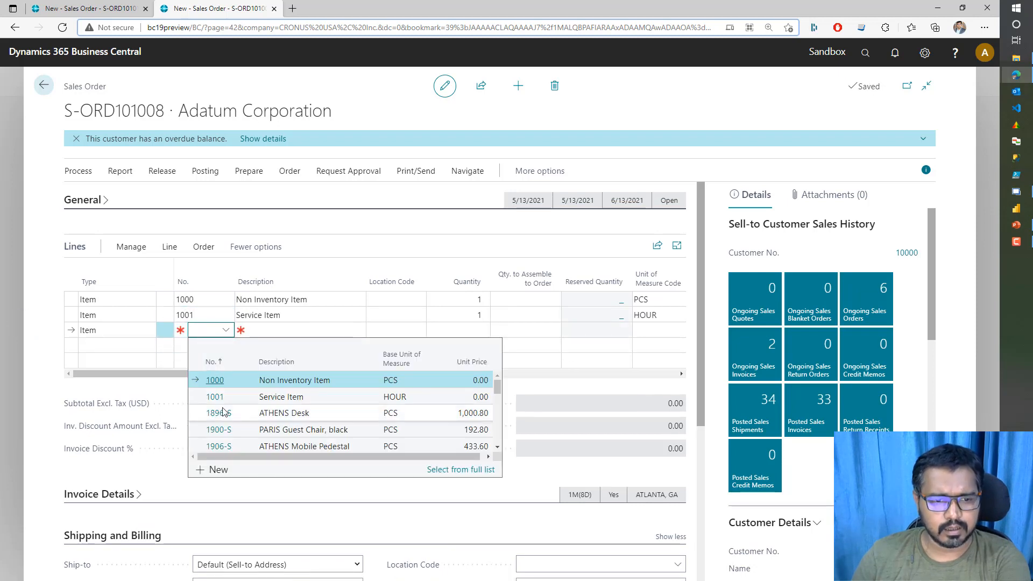
left_click(225, 413)
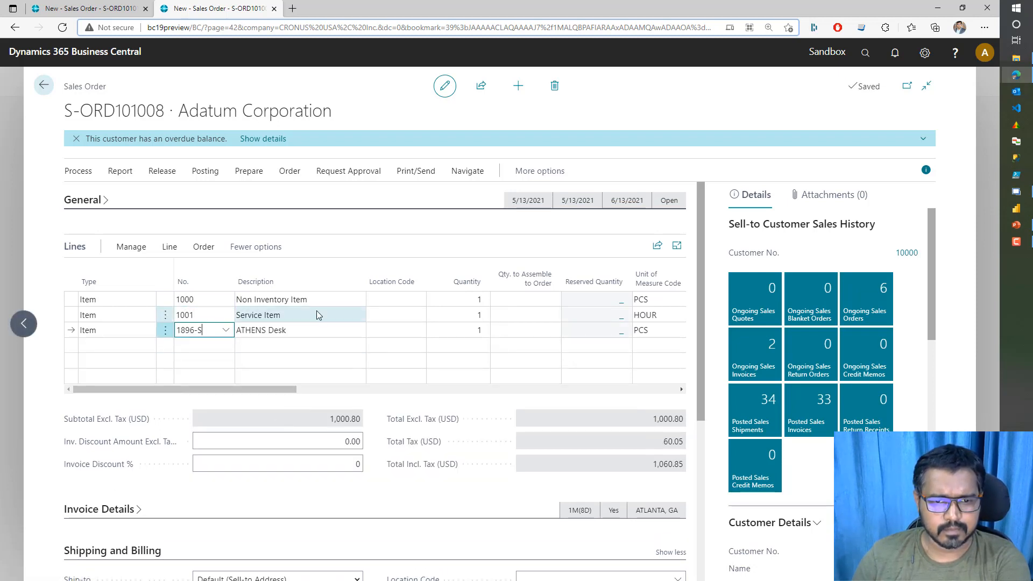
Set location code EAST on the 1896-S, 1001 service and 1000 non-inventory item lines.
left_click(387, 334)
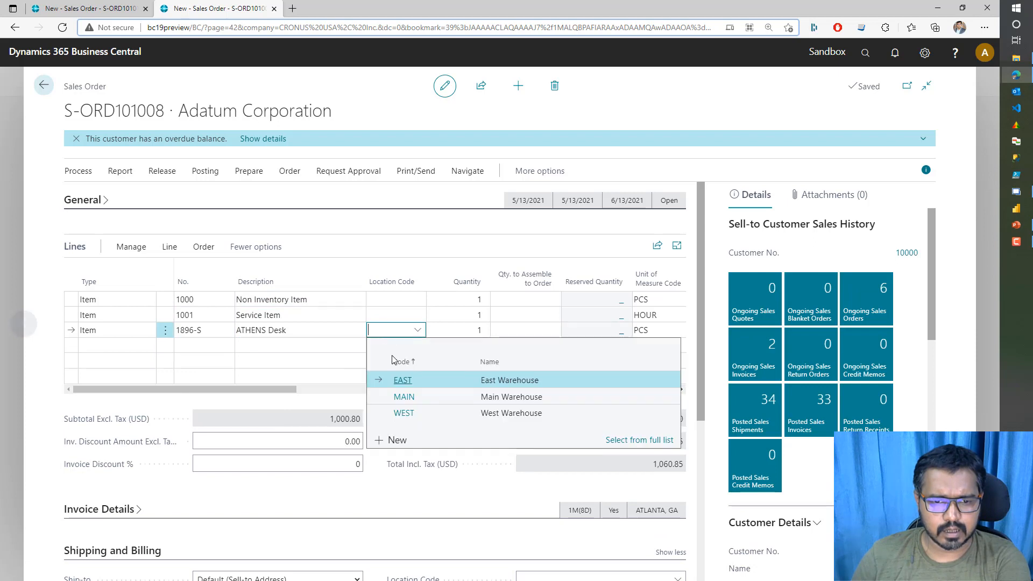
left_click(403, 382)
left_click(397, 319)
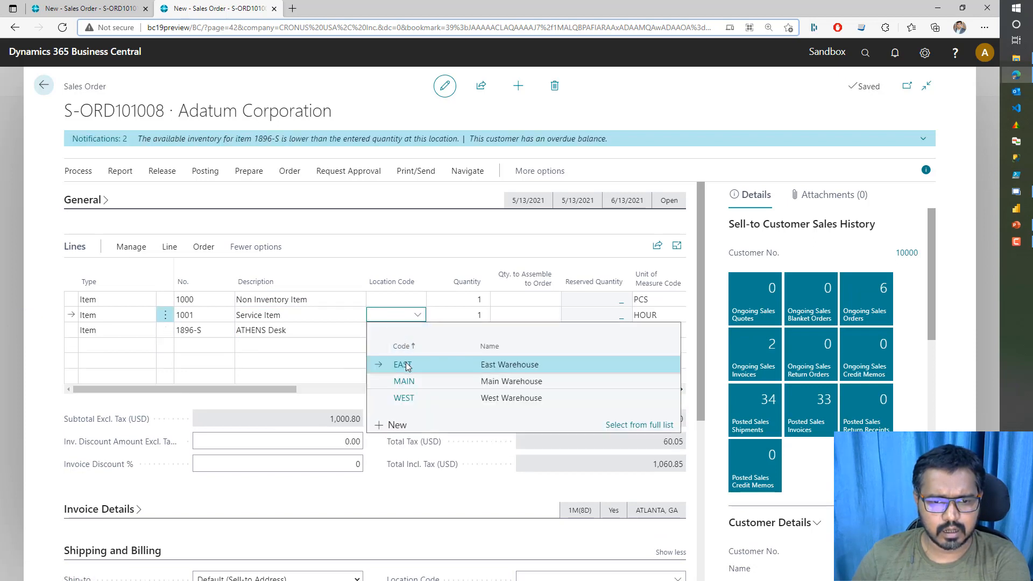
left_click(407, 365)
left_click(394, 303)
left_click(398, 348)
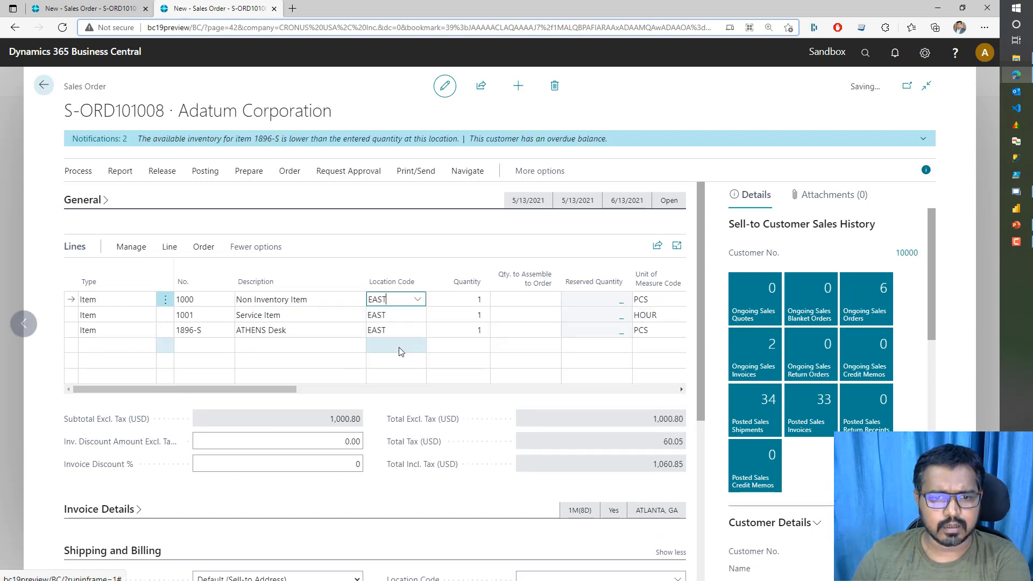
left_click(396, 317)
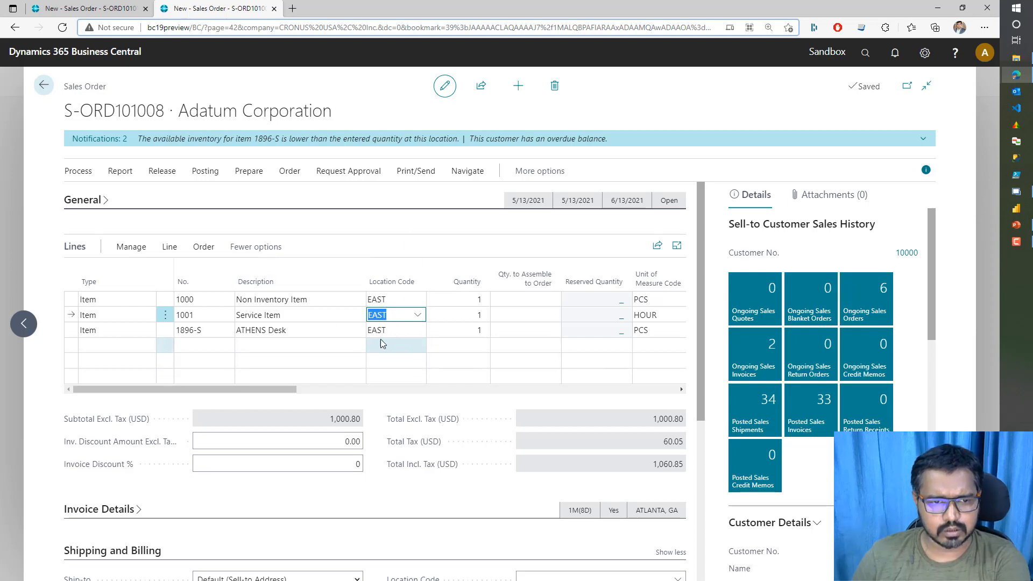